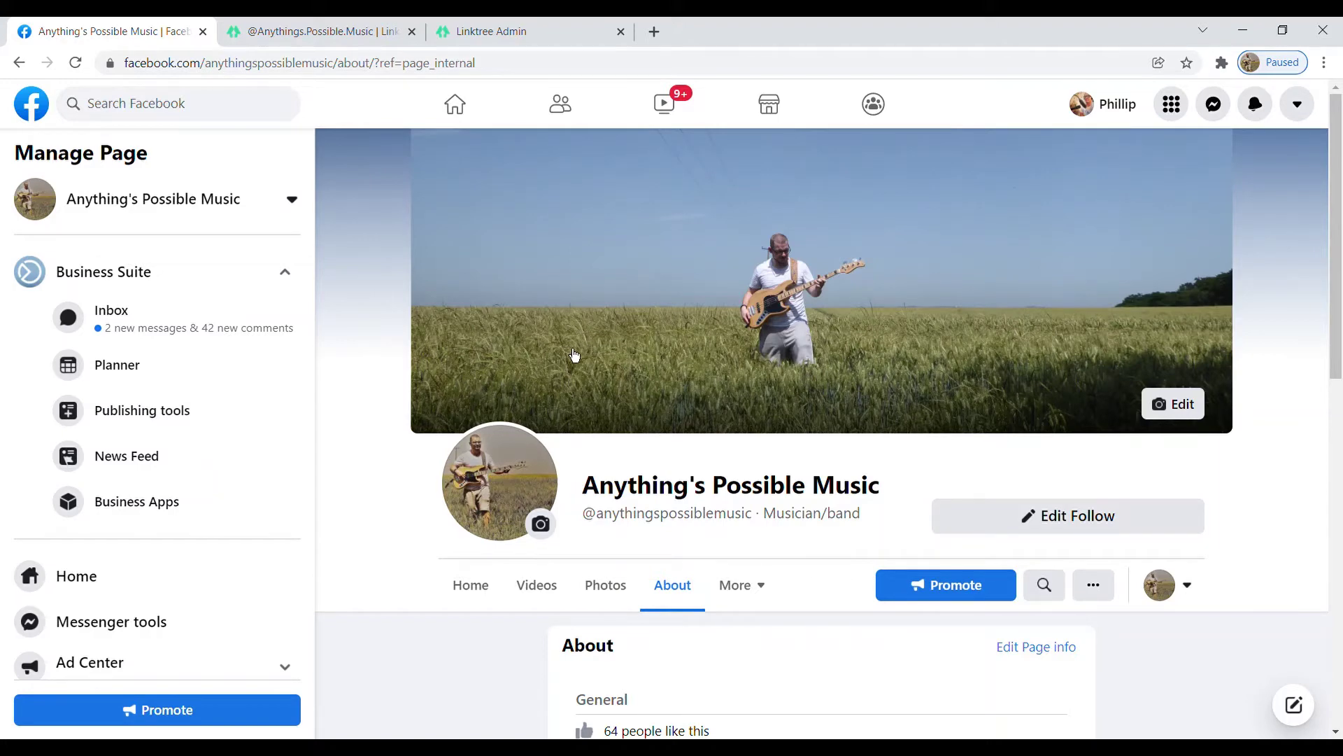
scroll(589, 359, down, 2)
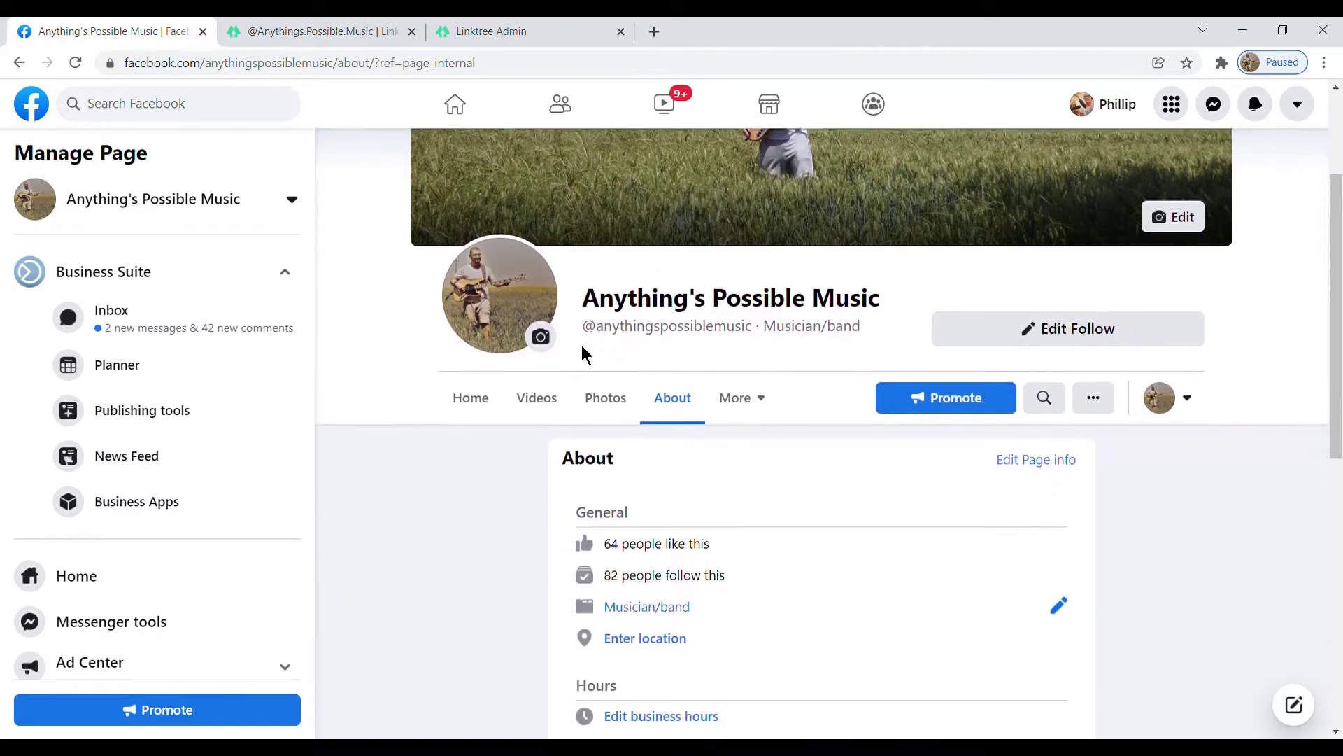
scroll(583, 355, down, 2)
scroll(581, 345, down, 2)
scroll(583, 343, down, 2)
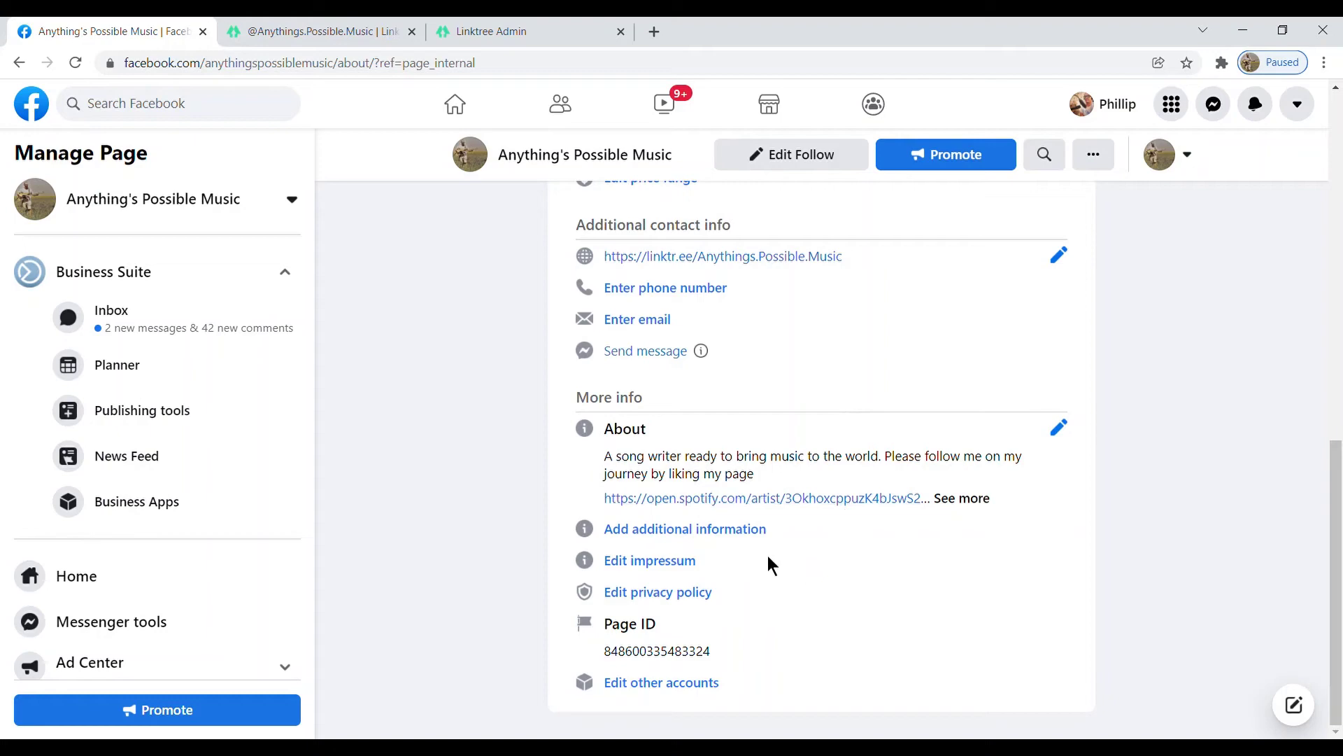
scroll(766, 552, up, 2)
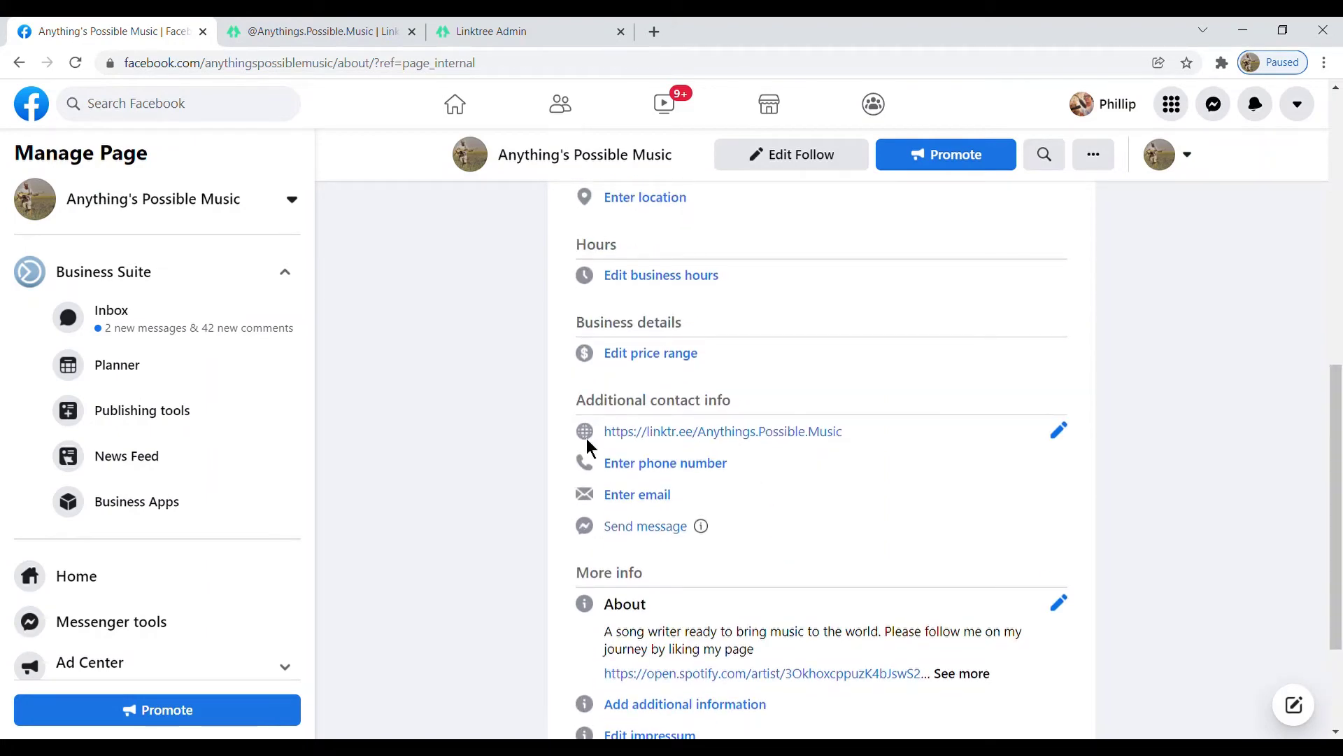
click(275, 35)
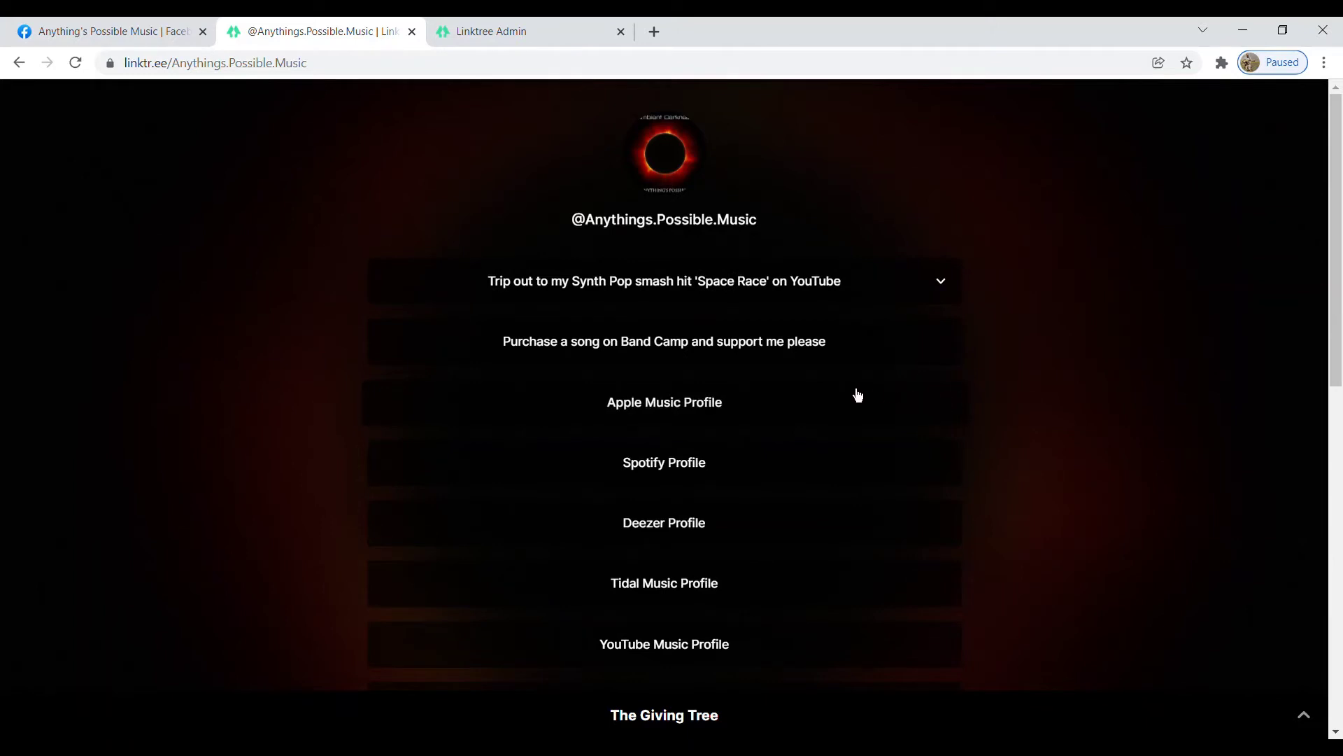
scroll(855, 392, down, 1)
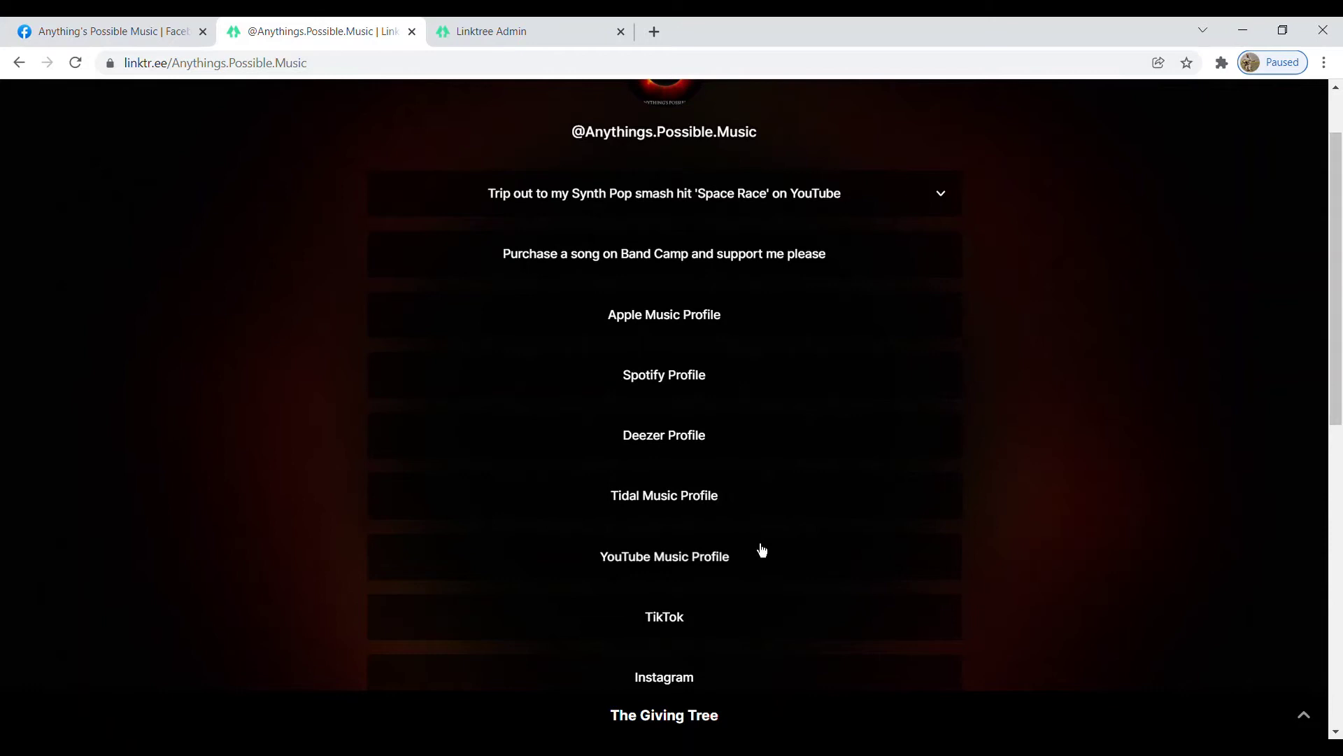
scroll(759, 549, down, 1)
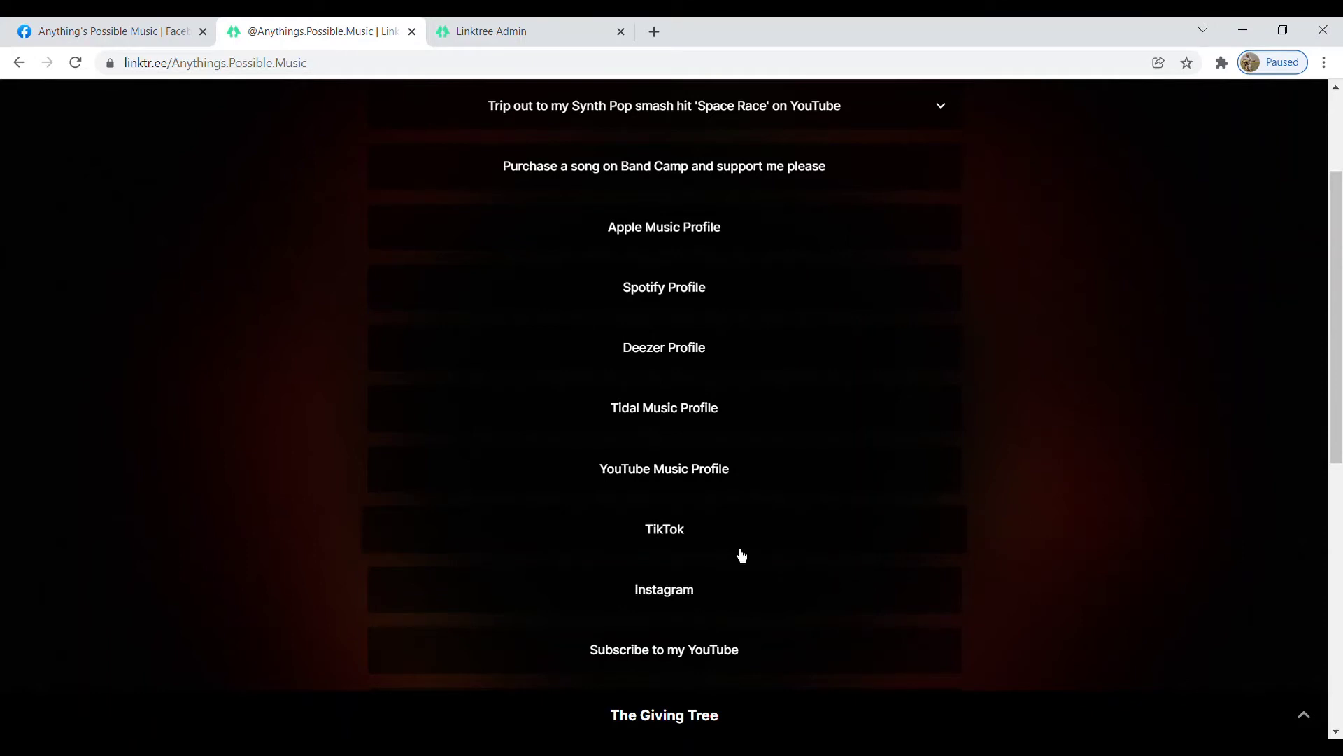
scroll(740, 554, down, 1)
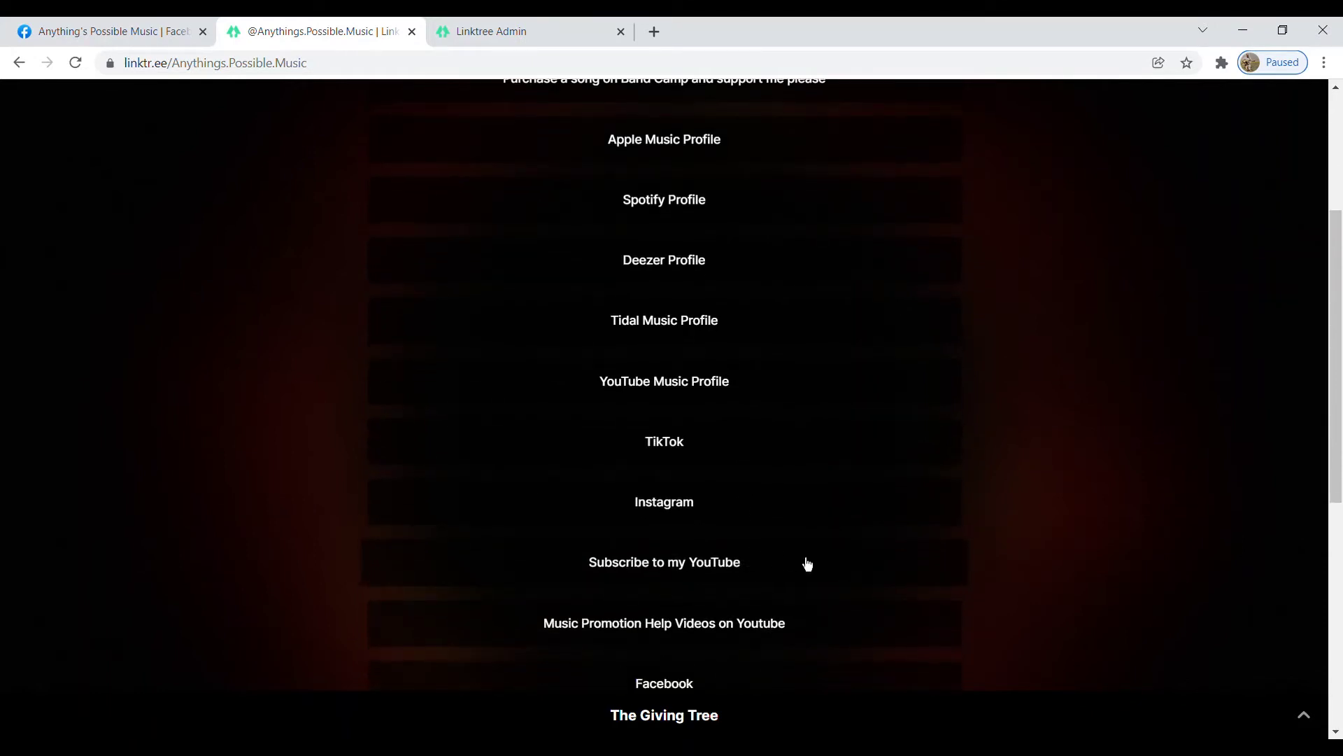
scroll(808, 566, down, 1)
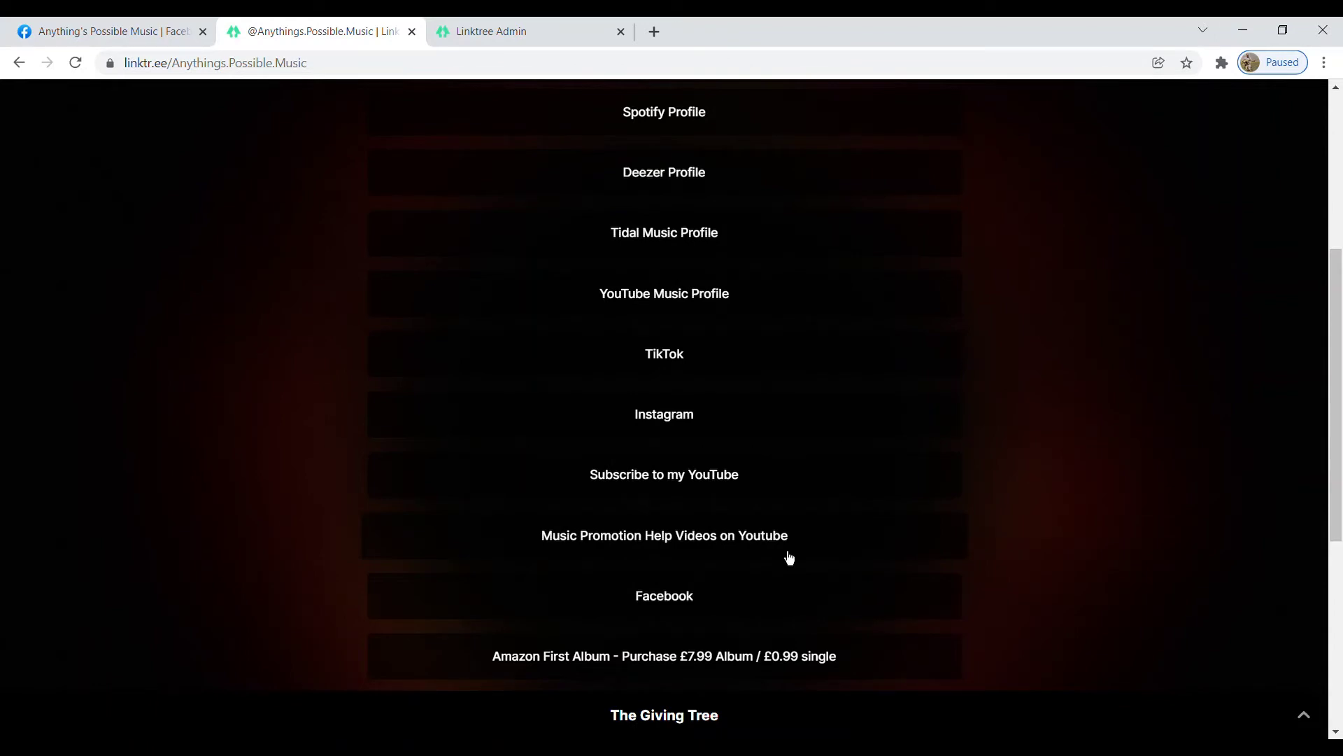
scroll(788, 555, down, 1)
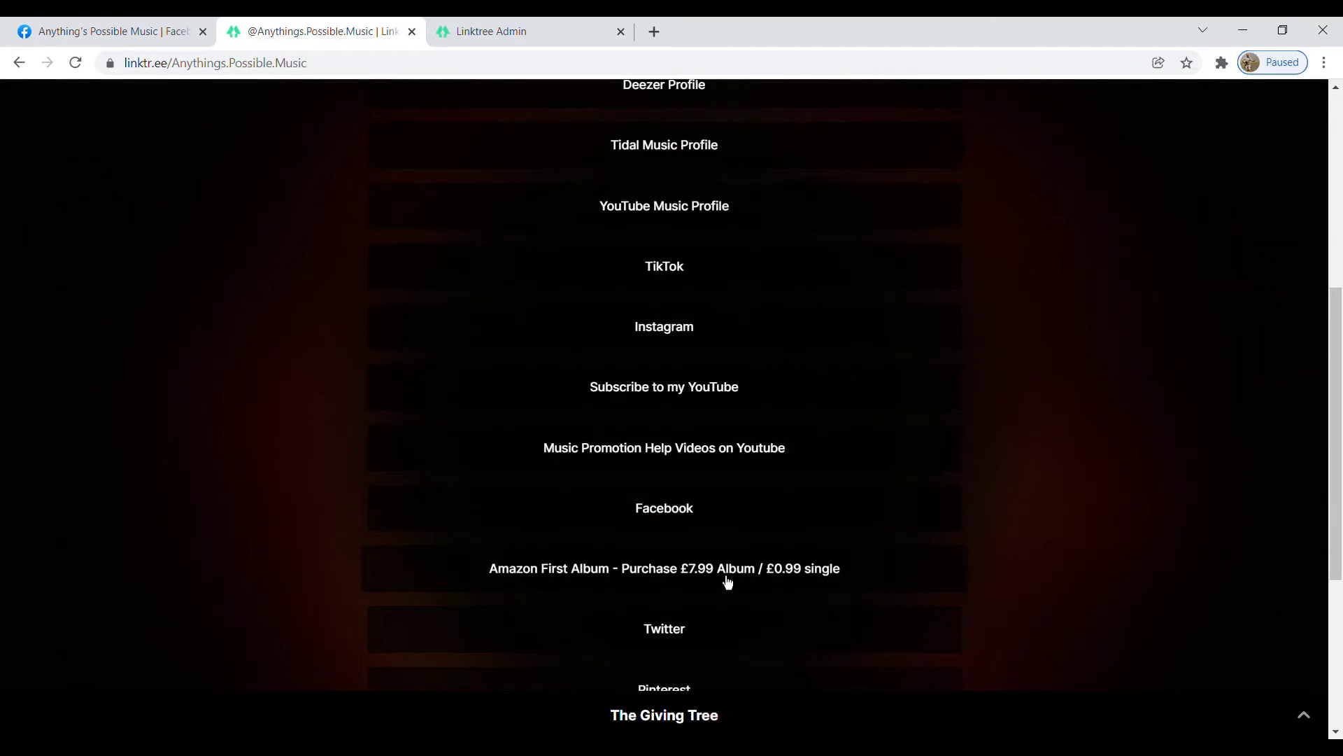
scroll(727, 581, down, 1)
scroll(729, 578, down, 2)
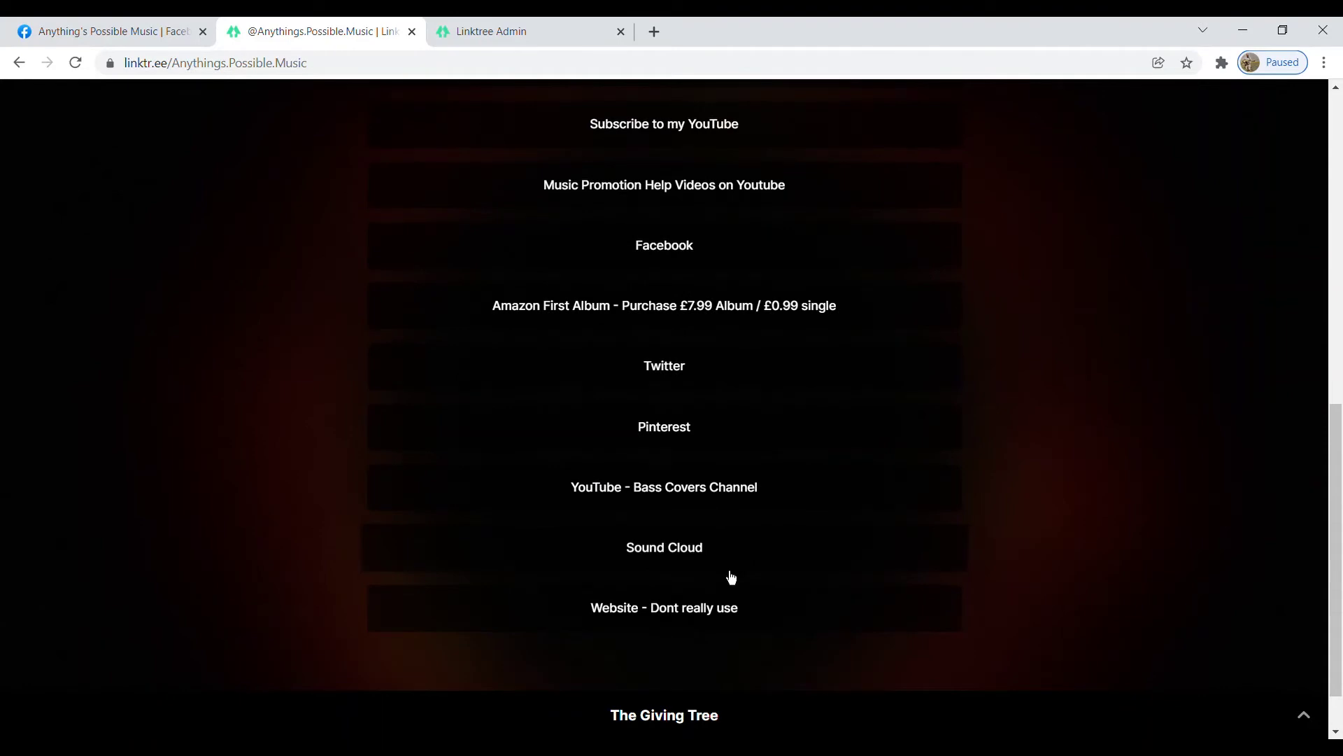
scroll(730, 577, down, 1)
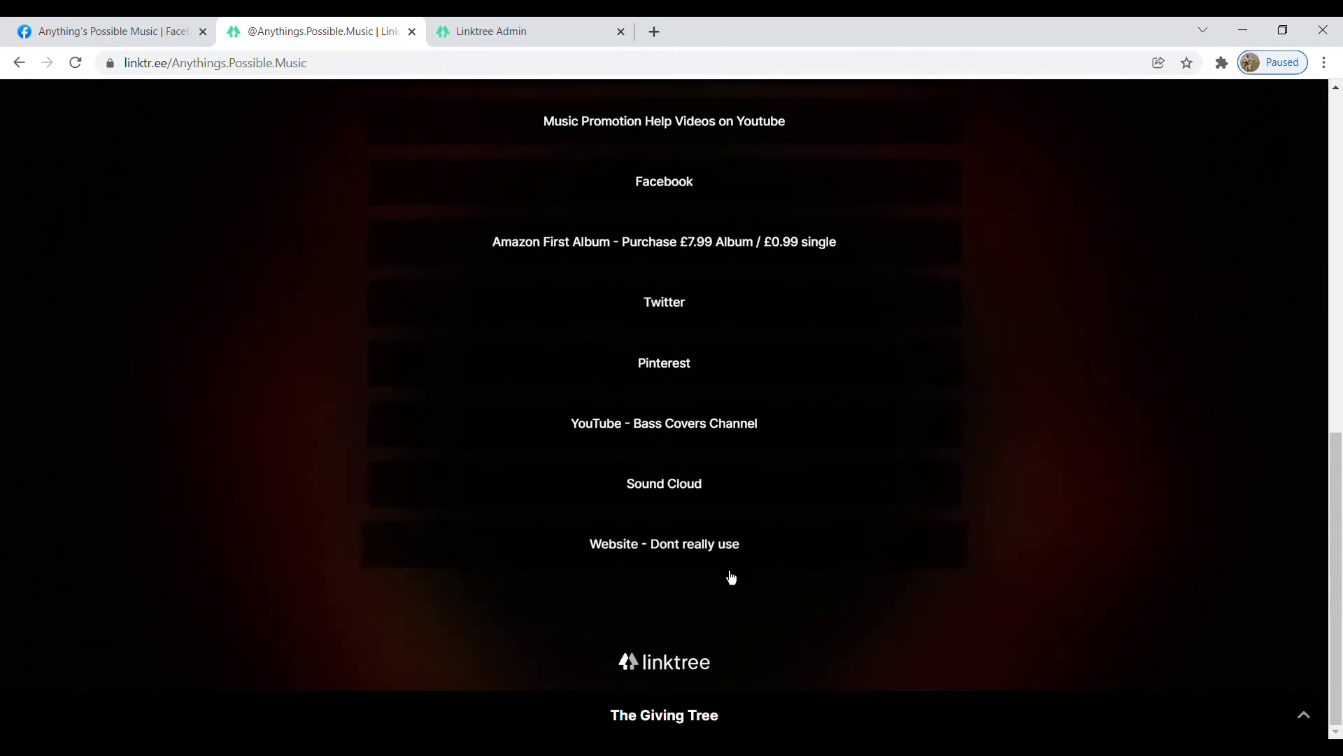
scroll(716, 608, up, 1)
scroll(713, 559, up, 2)
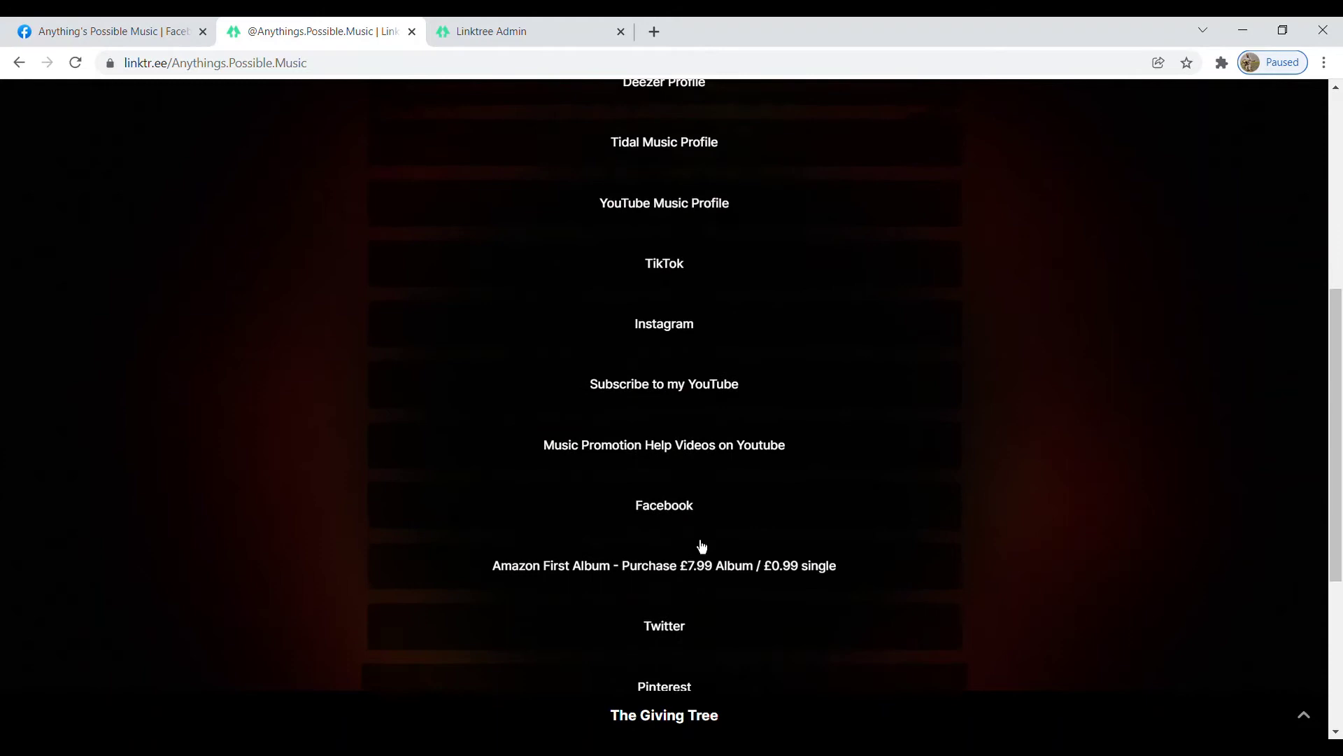
scroll(700, 541, up, 3)
scroll(692, 522, up, 2)
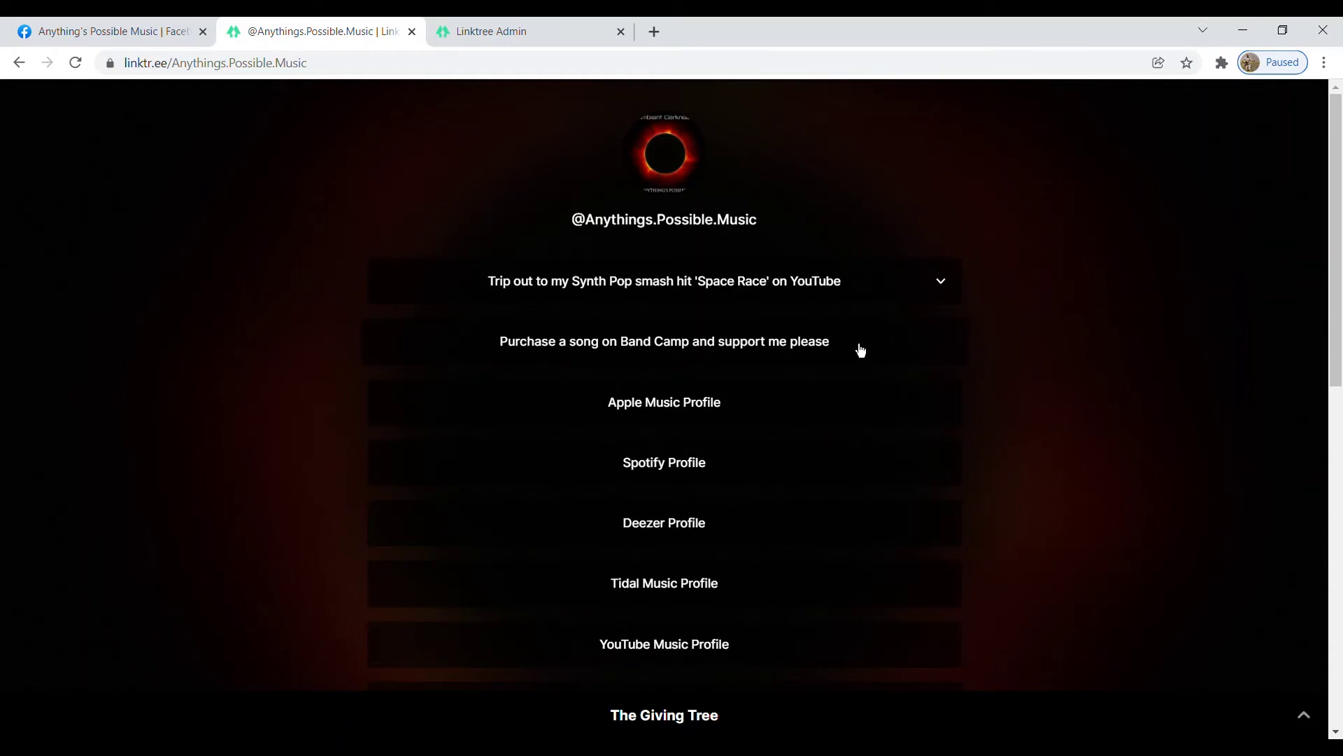
Go to the Linktree Admin page to see each link's URL and click count
click(497, 31)
scroll(532, 346, up, 2)
scroll(531, 343, up, 2)
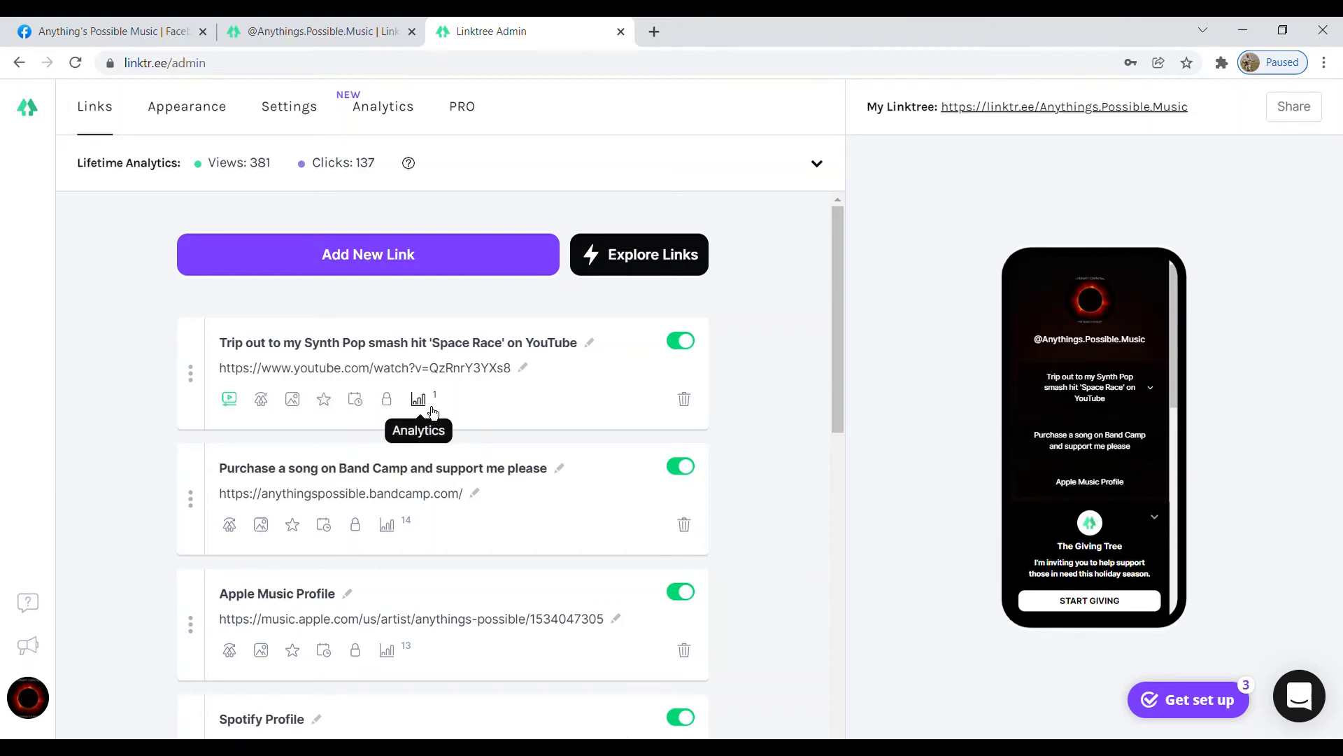
scroll(417, 540, down, 2)
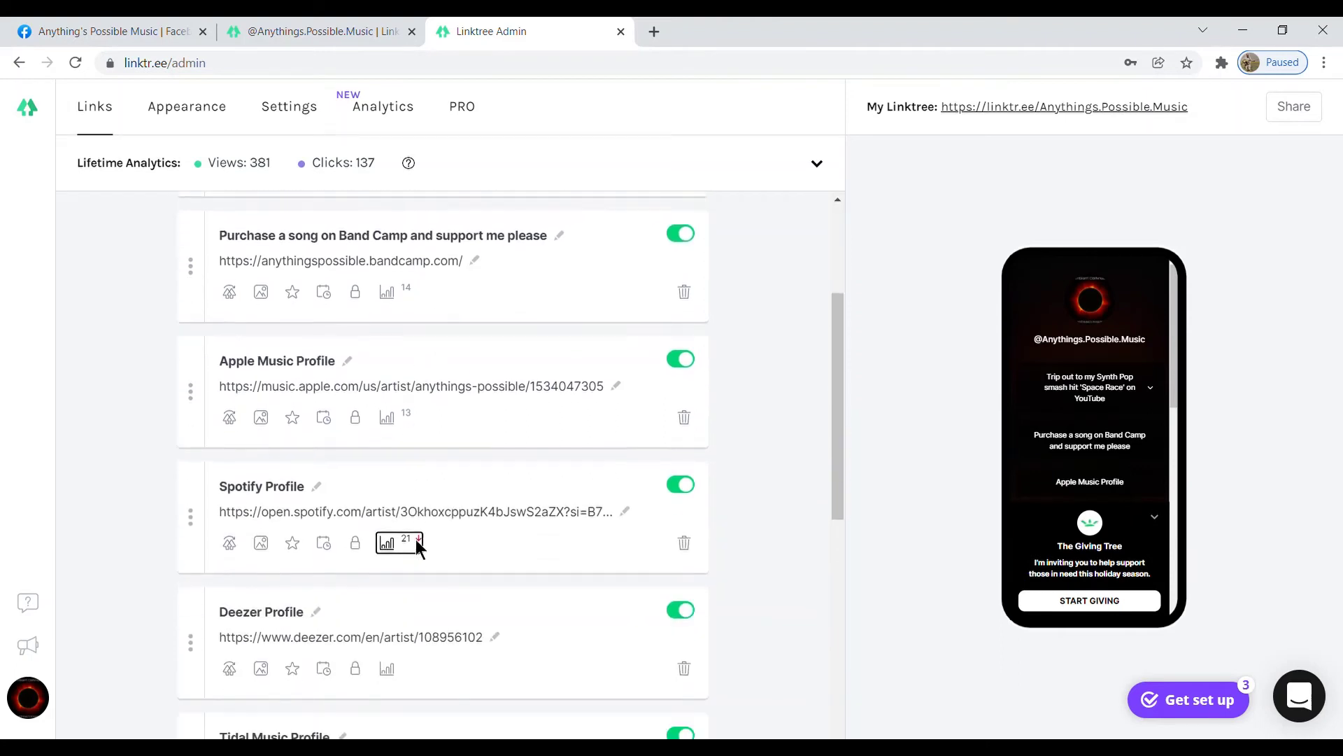
scroll(415, 540, down, 2)
scroll(415, 554, down, 2)
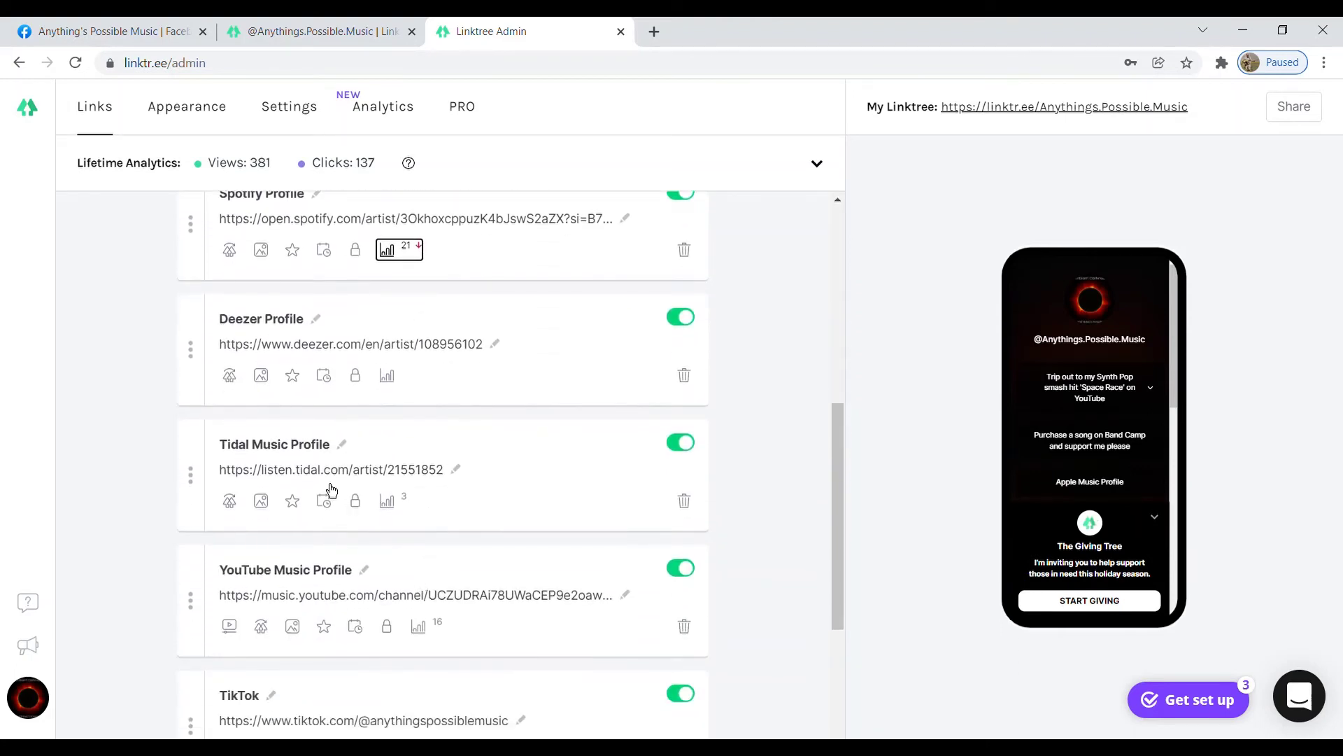
scroll(329, 489, down, 1)
scroll(321, 486, down, 2)
scroll(324, 485, down, 1)
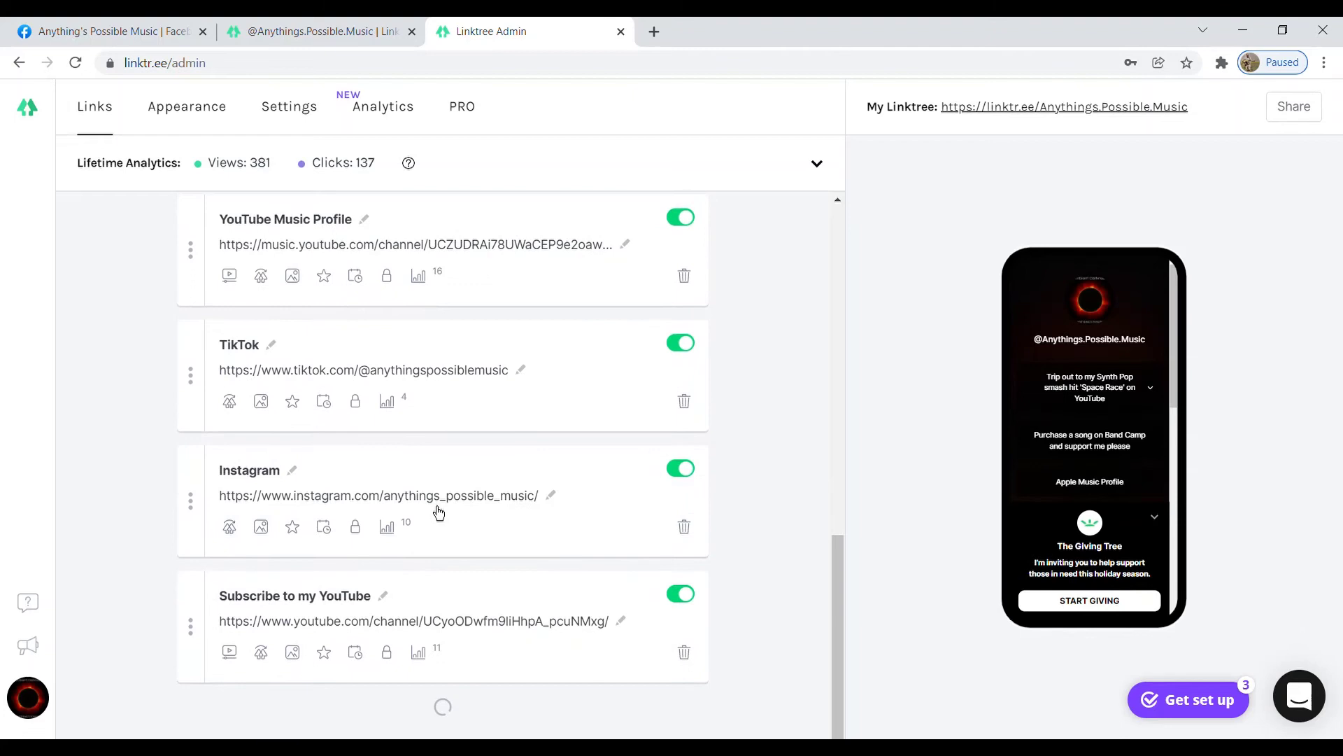
scroll(470, 573, down, 1)
scroll(485, 611, down, 1)
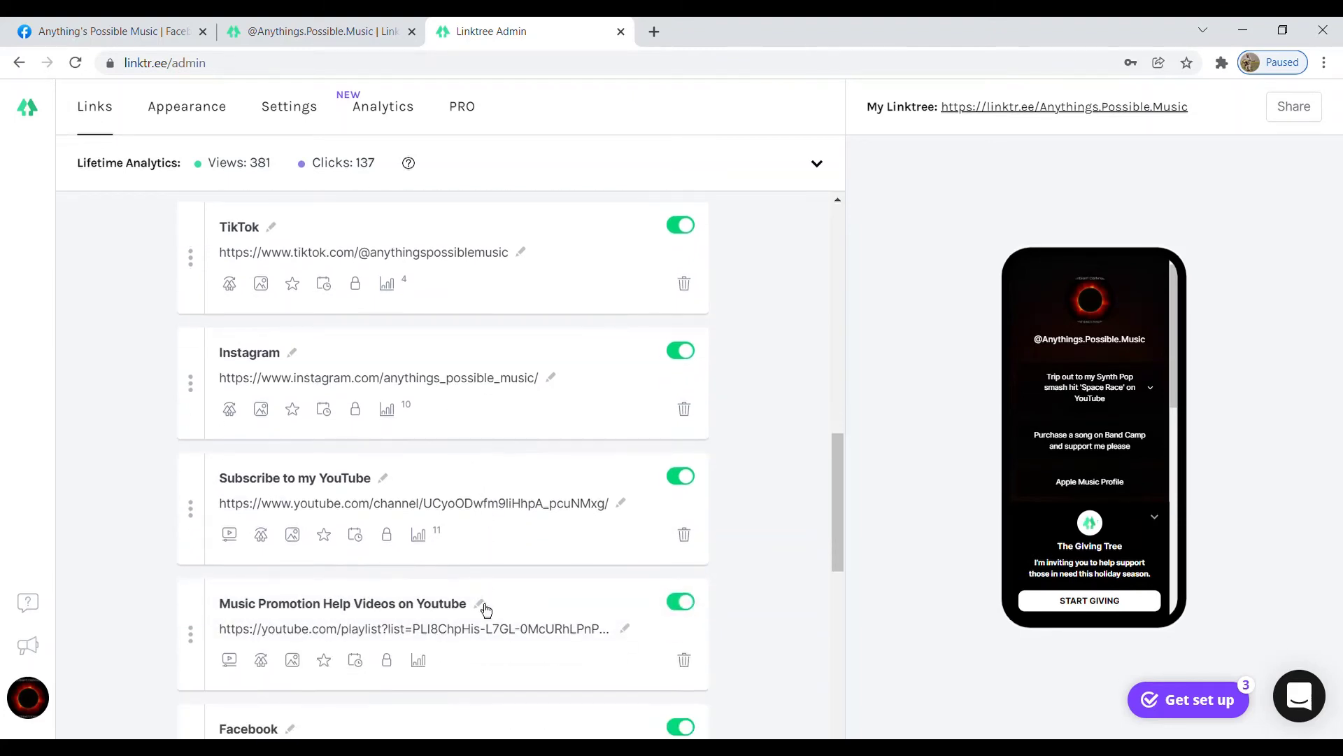
scroll(485, 610, down, 1)
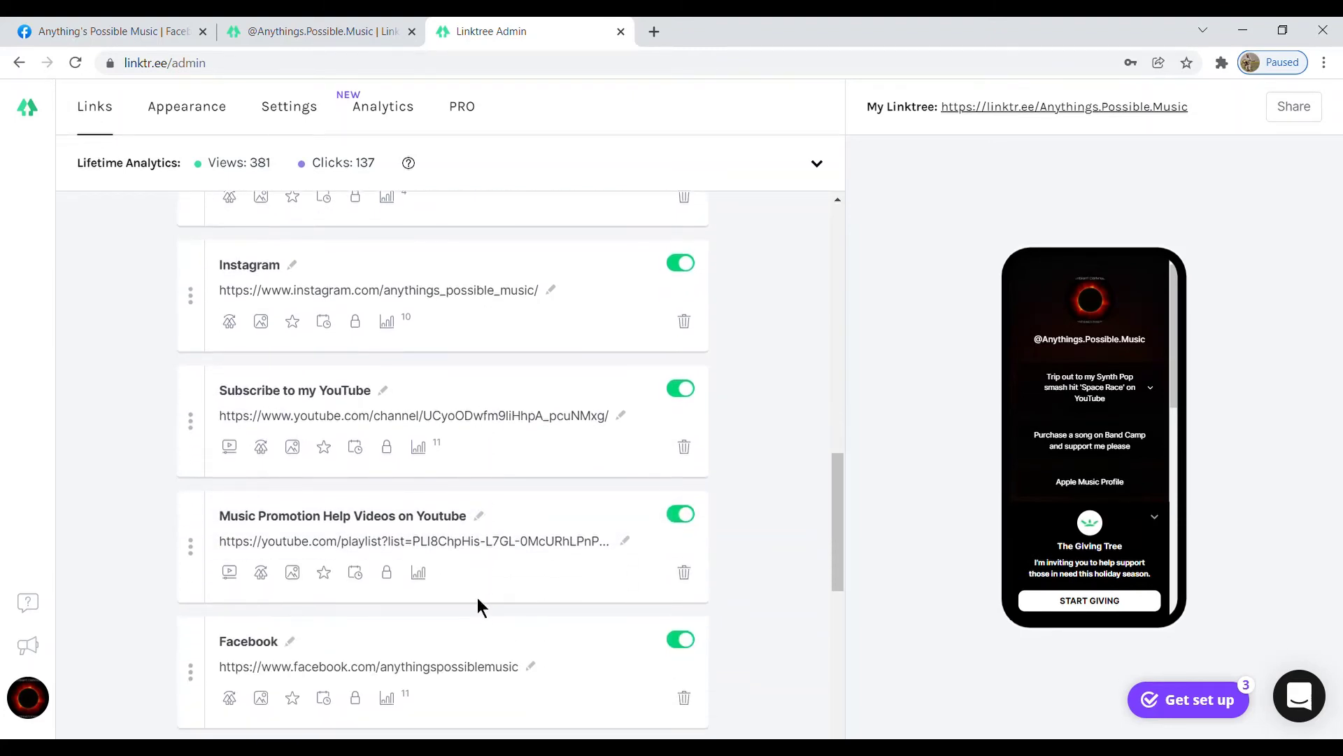
scroll(478, 598, down, 1)
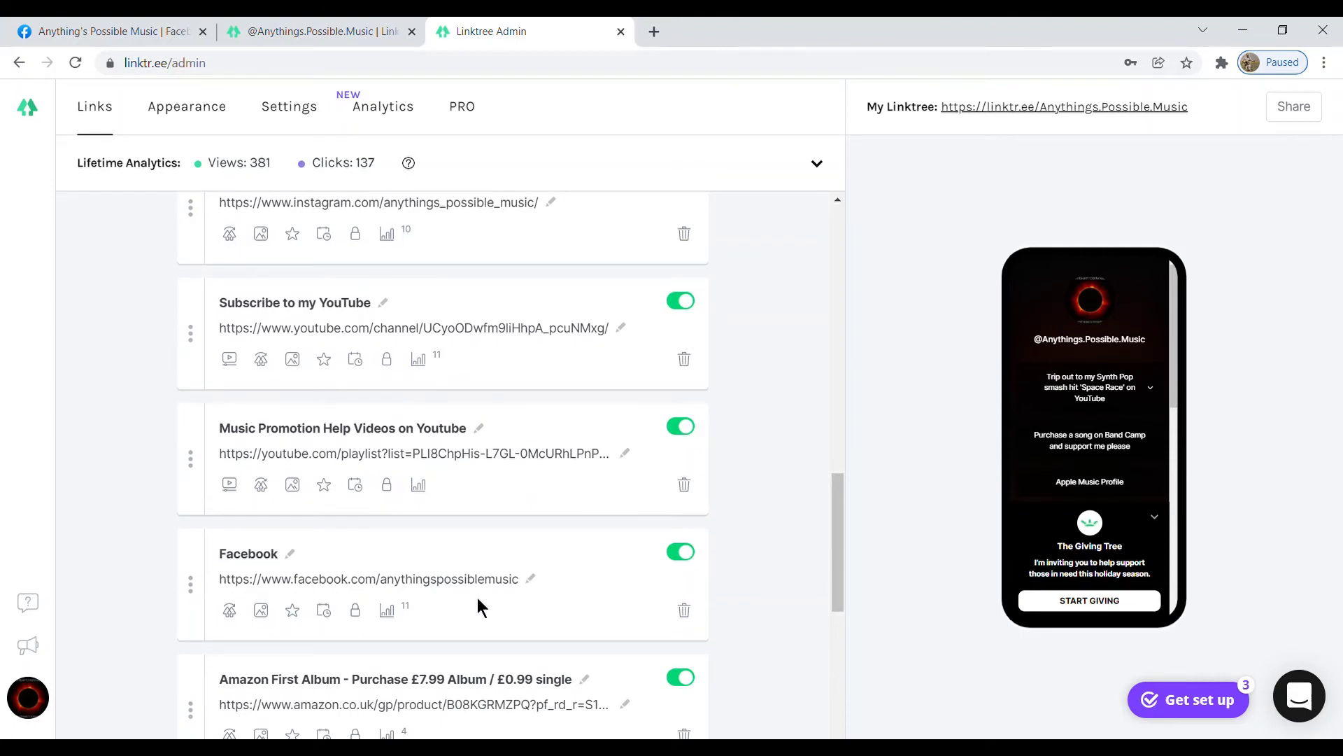
scroll(504, 586, down, 1)
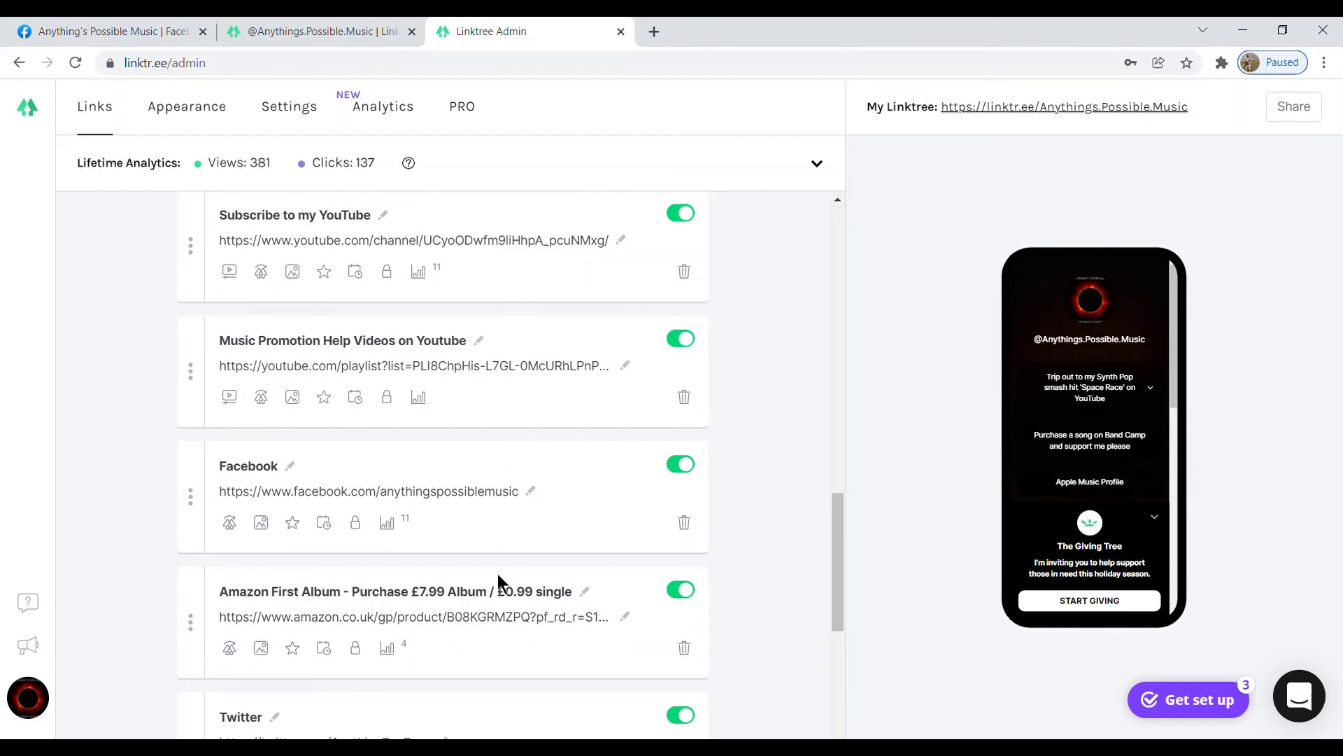
scroll(498, 574, down, 1)
scroll(497, 574, down, 1)
scroll(498, 574, down, 1)
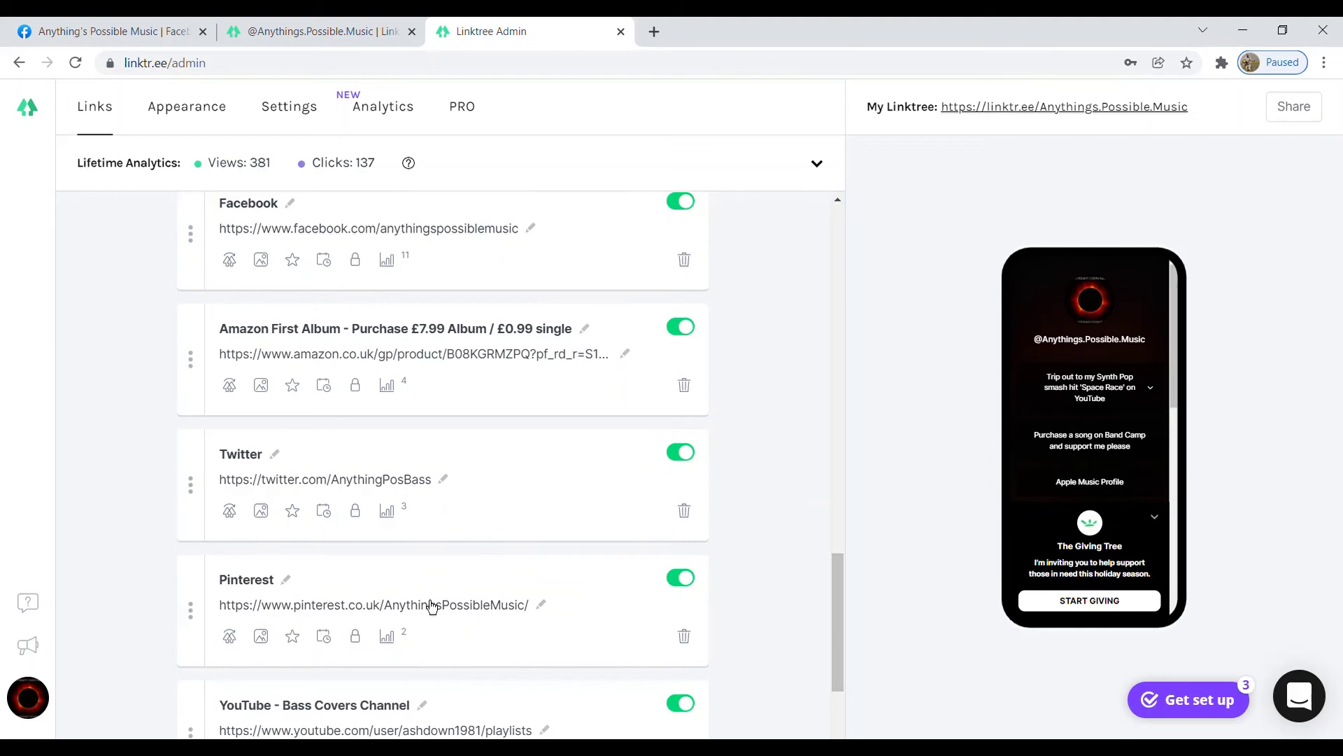
scroll(430, 567, up, 3)
scroll(434, 515, up, 5)
scroll(436, 473, up, 5)
scroll(436, 468, up, 3)
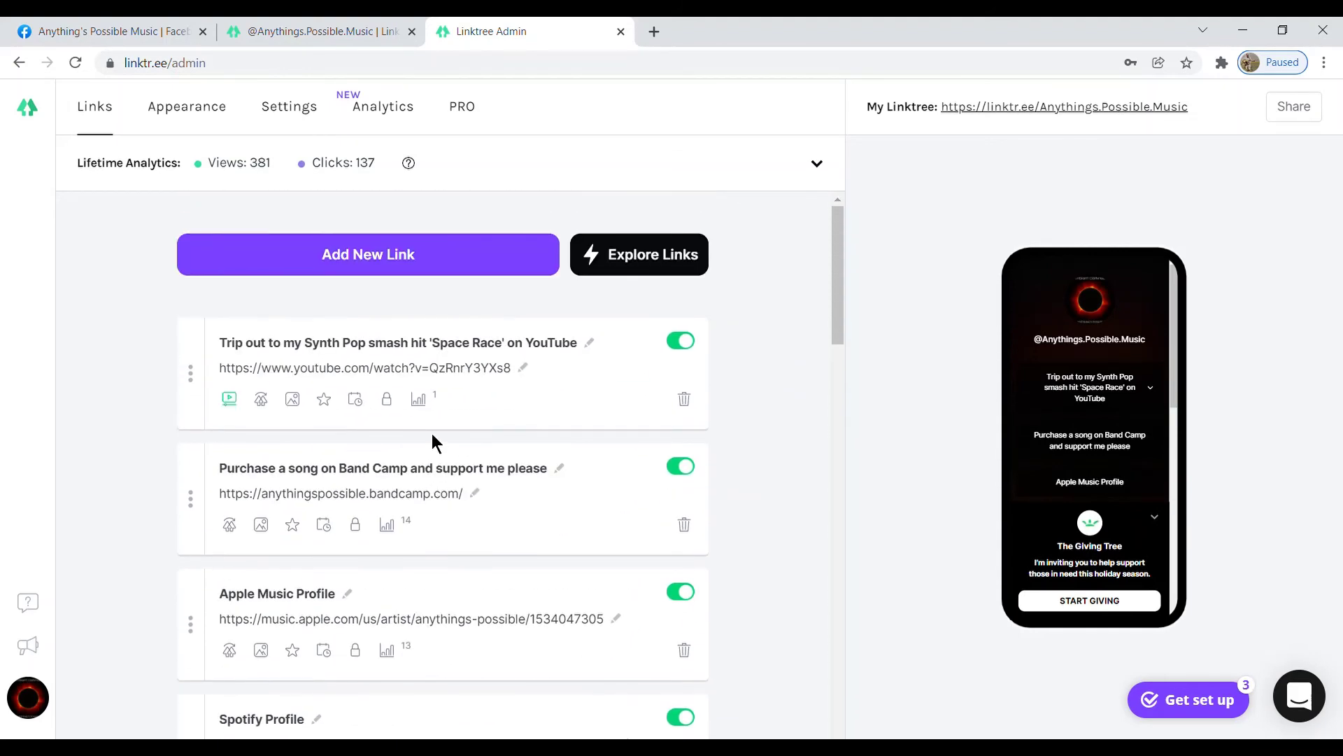
click(644, 276)
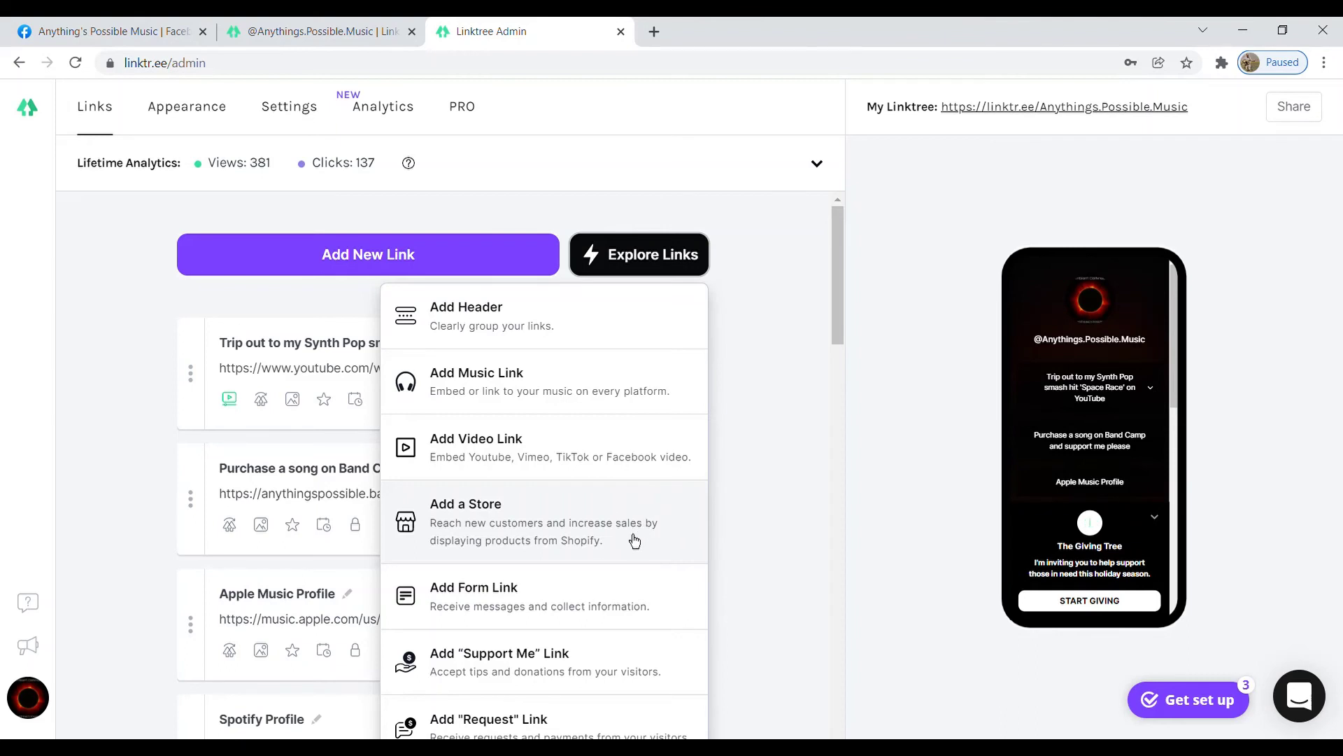
scroll(599, 557, down, 1)
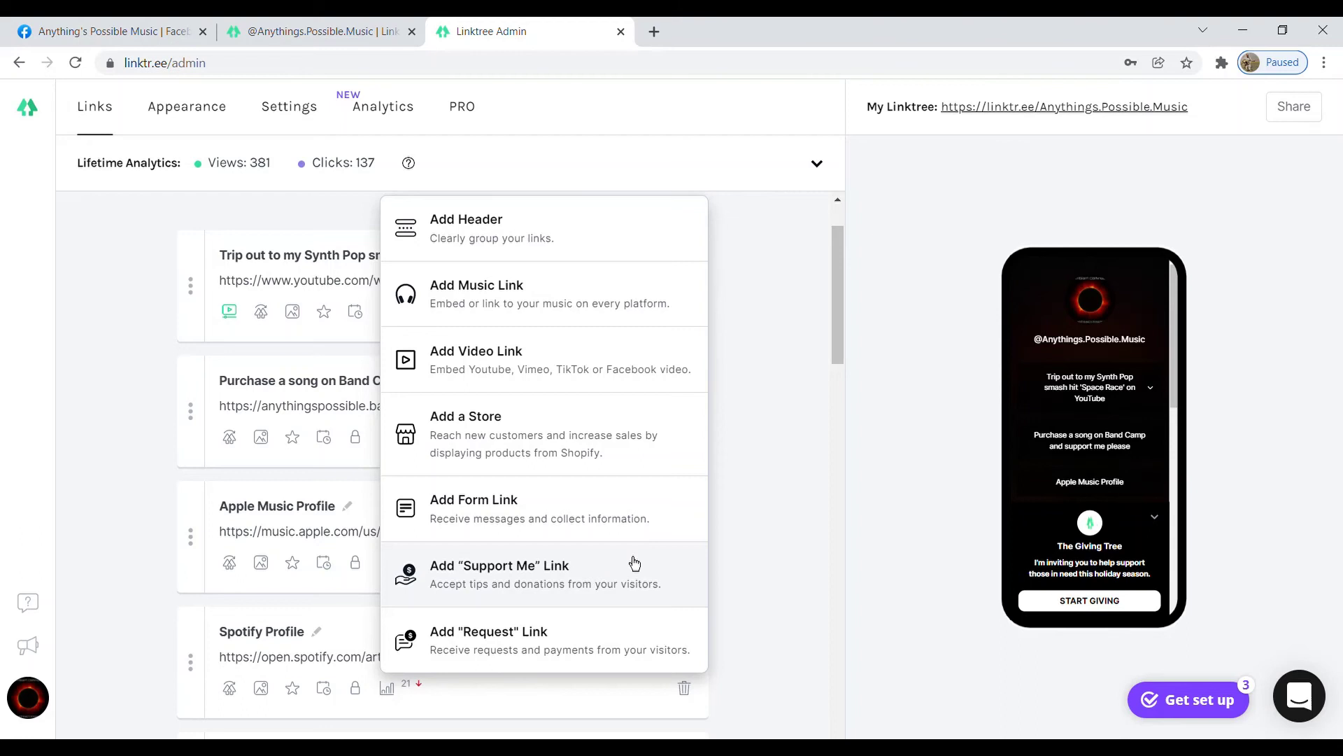
scroll(645, 589, down, 1)
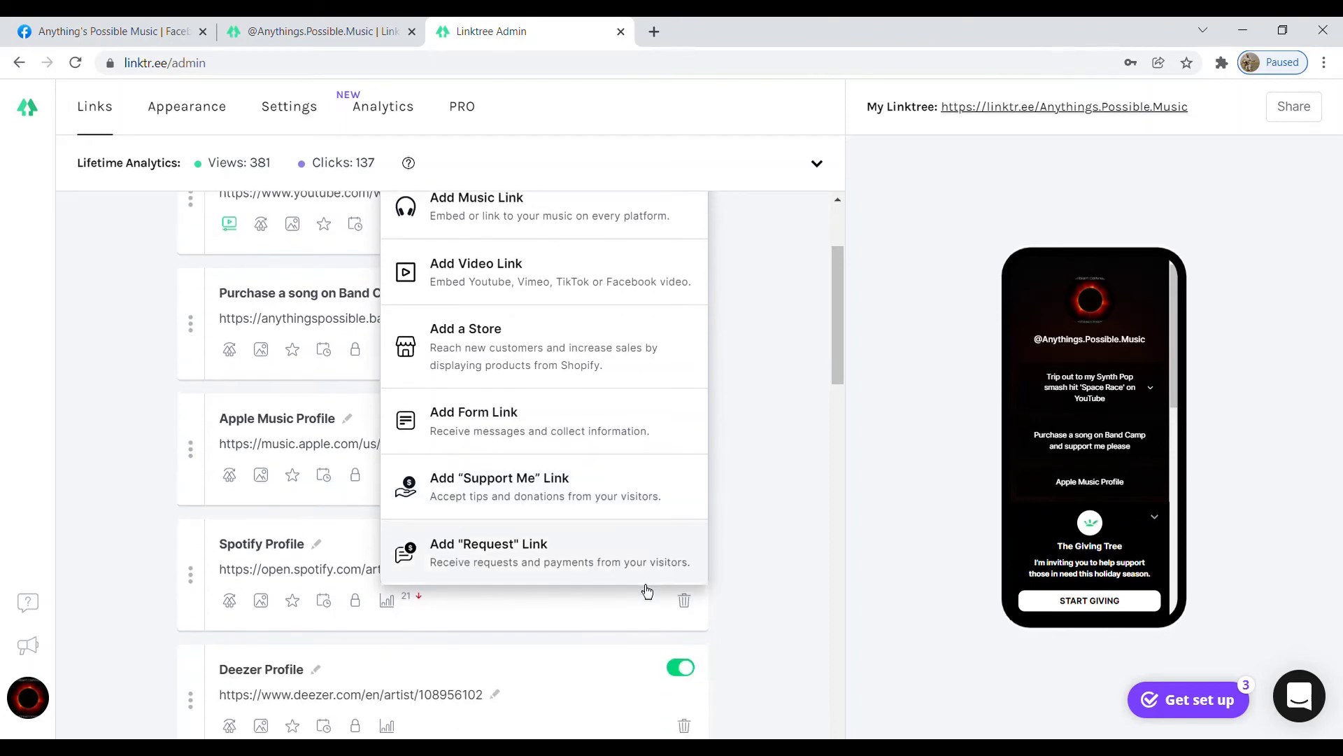
scroll(636, 568, up, 1)
scroll(626, 525, up, 1)
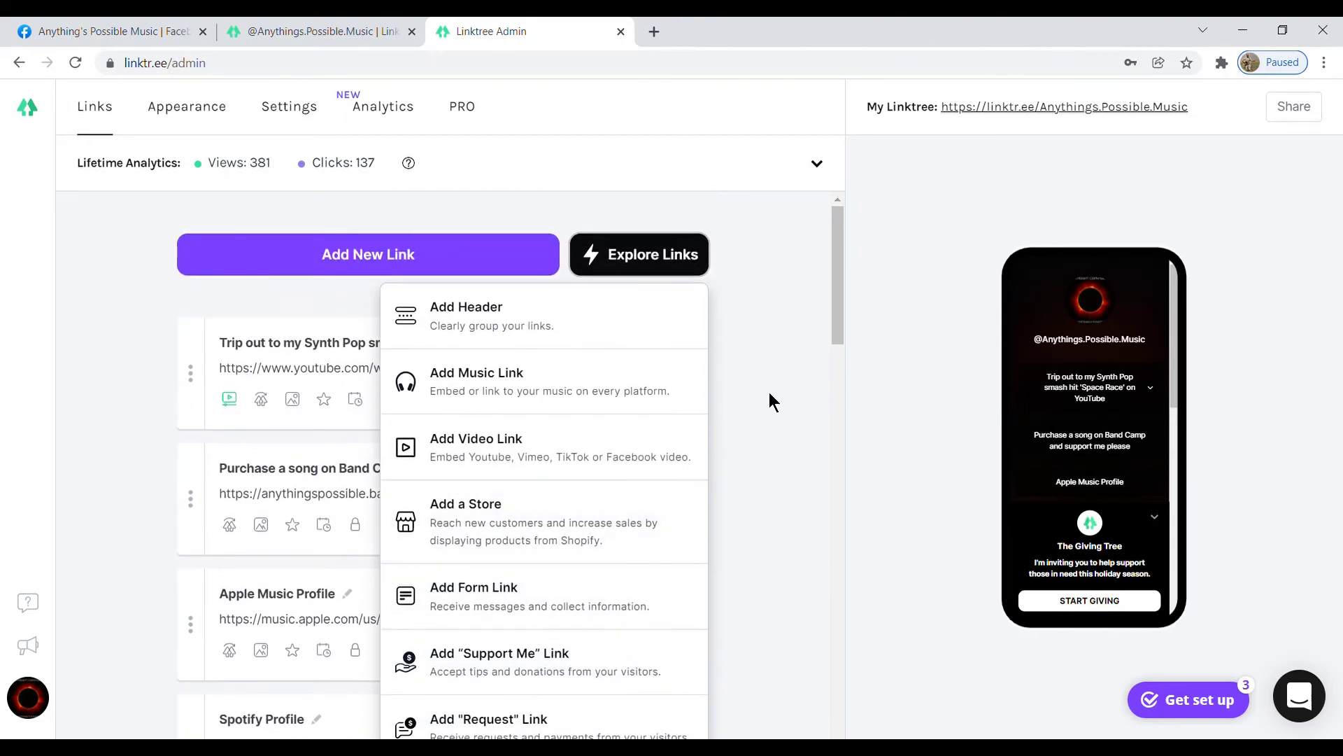
click(769, 393)
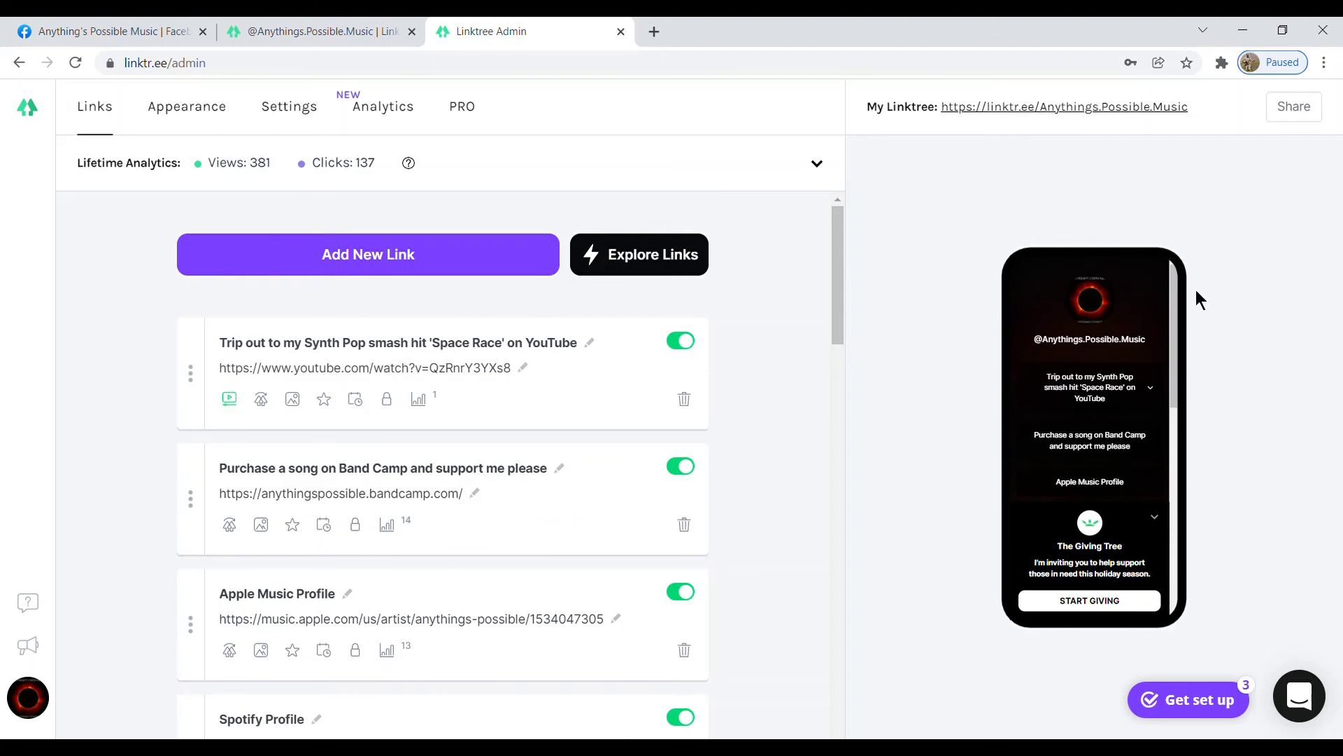